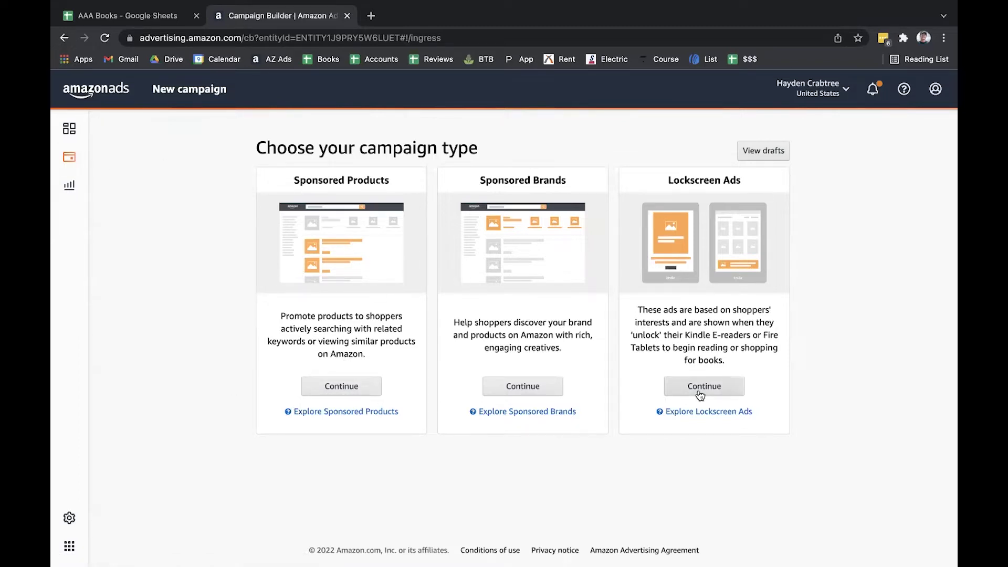
- Open the campaign manager and look over the performance chart and the list of all campaigns
click(69, 188)
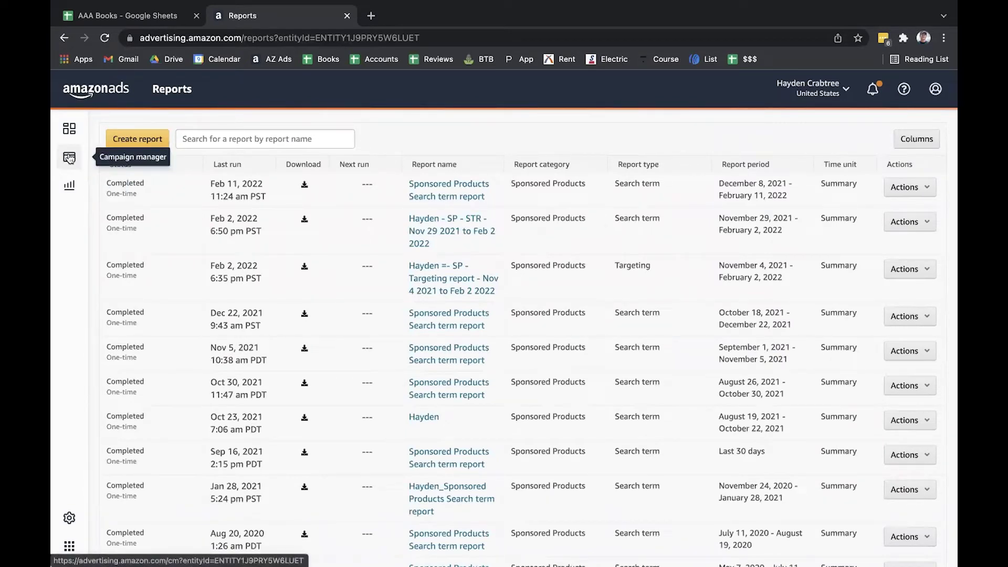
click(69, 158)
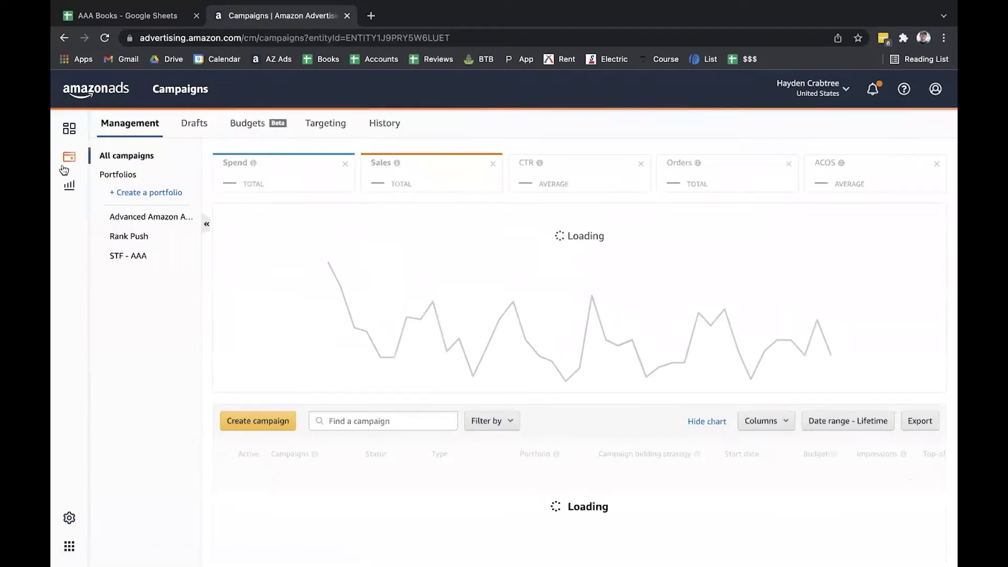
scroll(528, 301, down, 3)
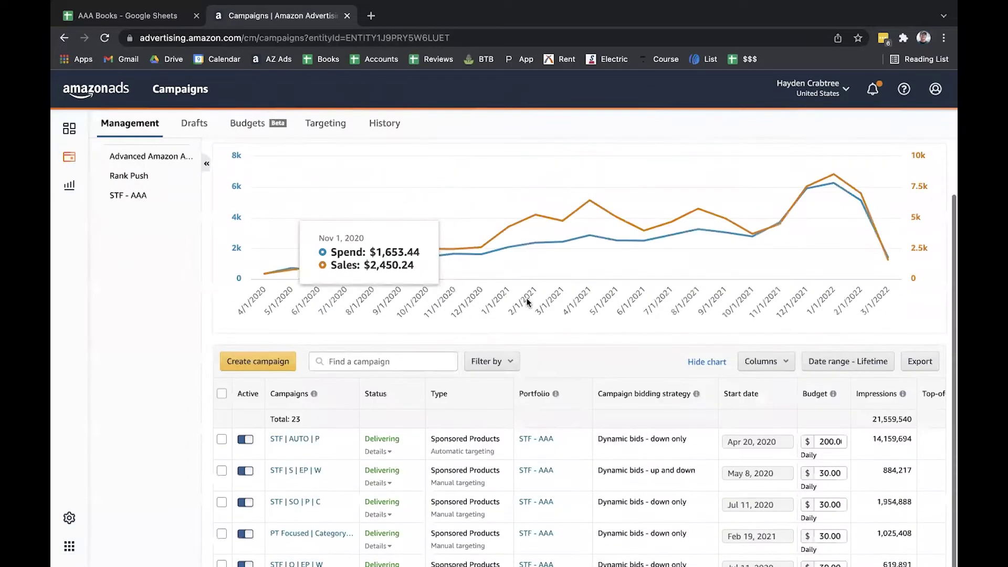
scroll(336, 254, down, 5)
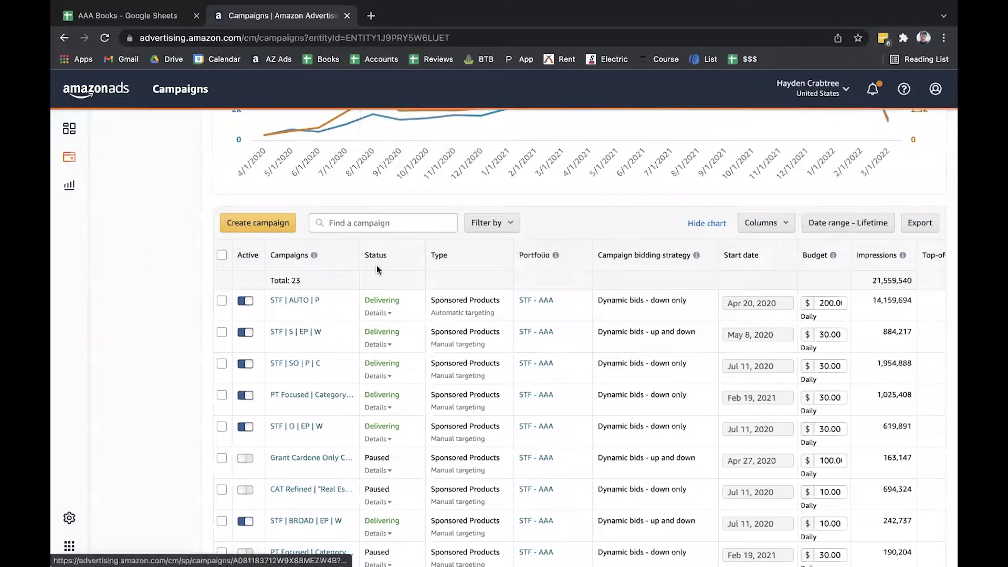
scroll(160, 452, up, 1)
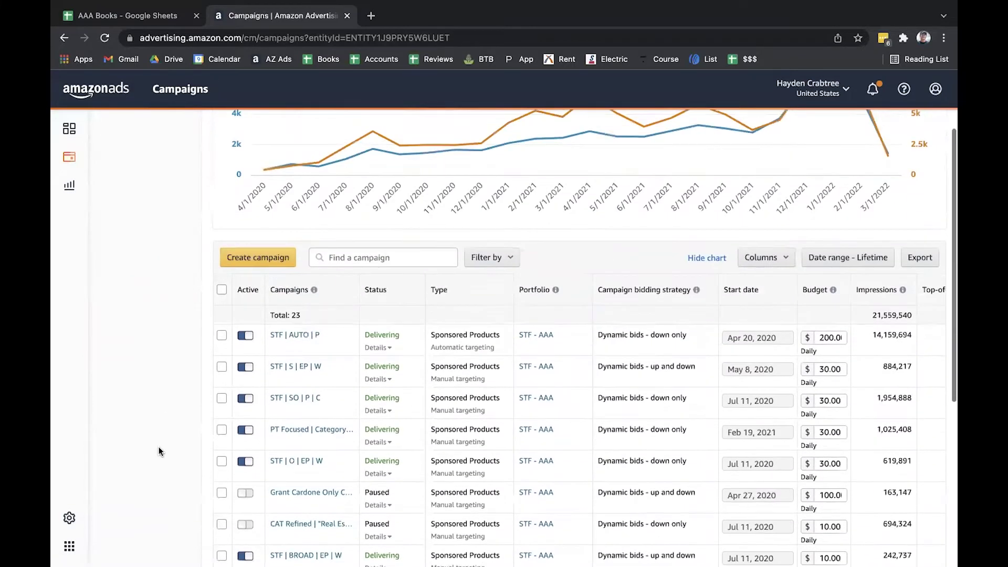
scroll(160, 452, up, 2)
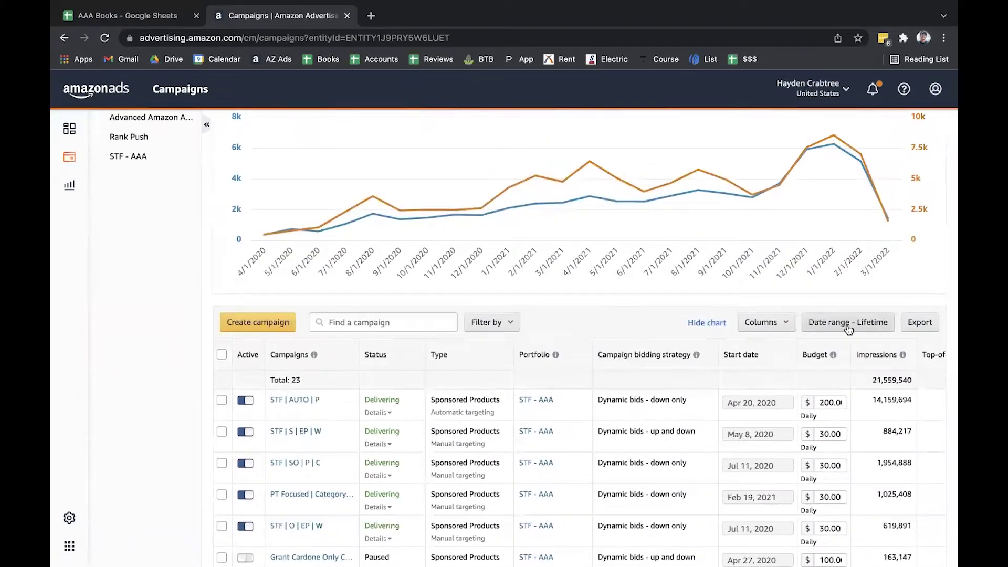
- Examine the metrics available as campaign table columns and the criteria available for filtering campaigns, leaving both unchanged
click(781, 325)
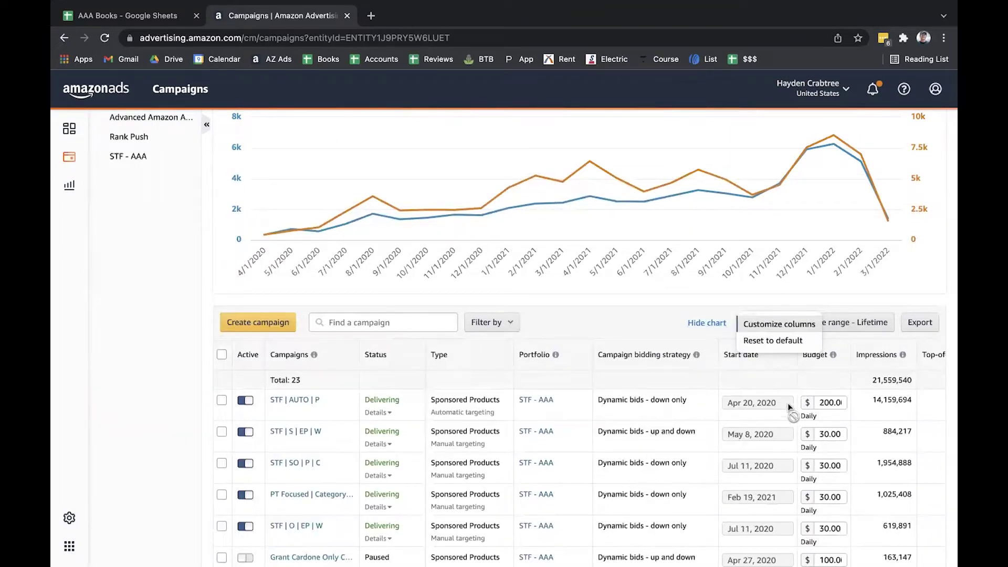
click(767, 325)
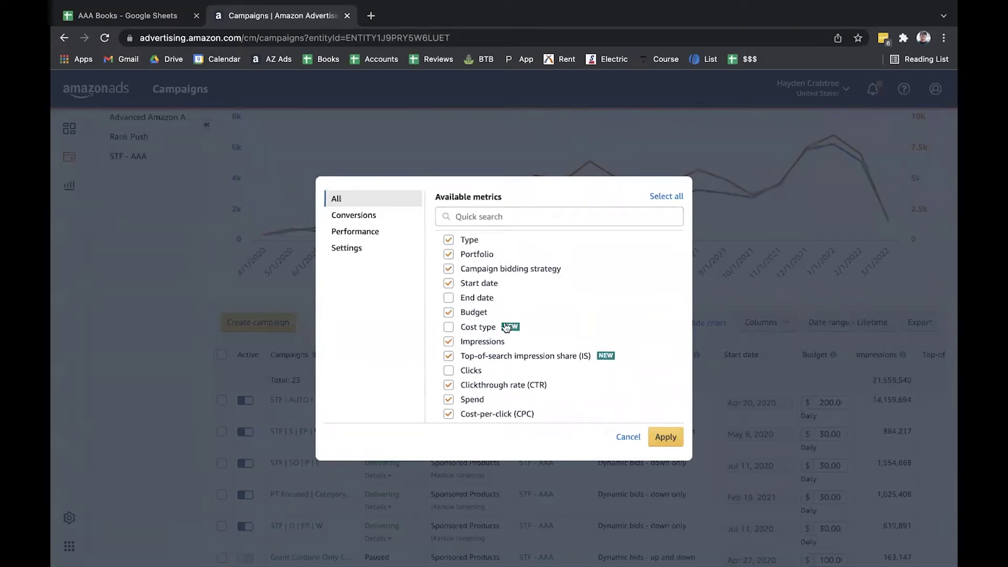
scroll(503, 335, down, 1)
scroll(503, 335, up, 1)
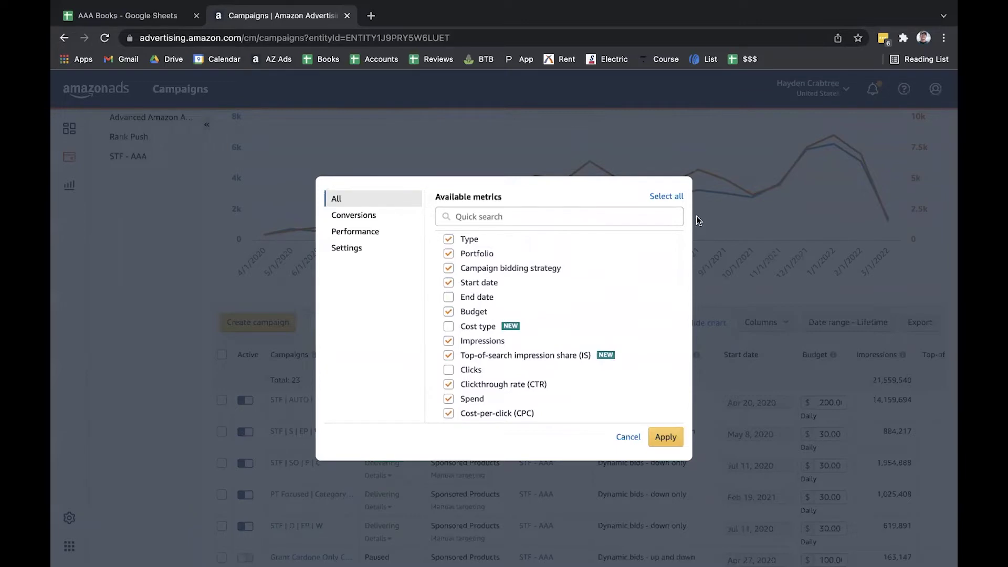
click(629, 438)
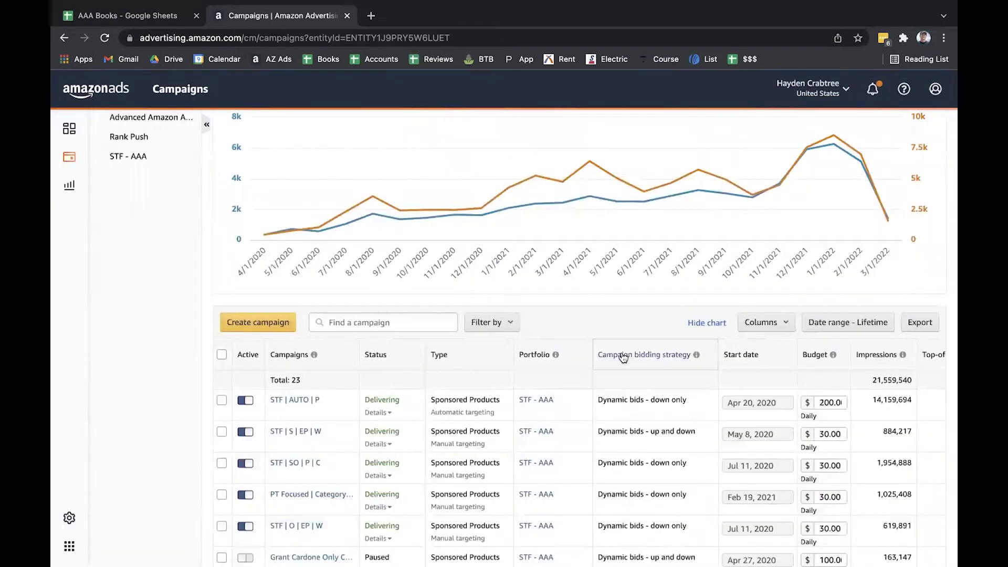
click(499, 322)
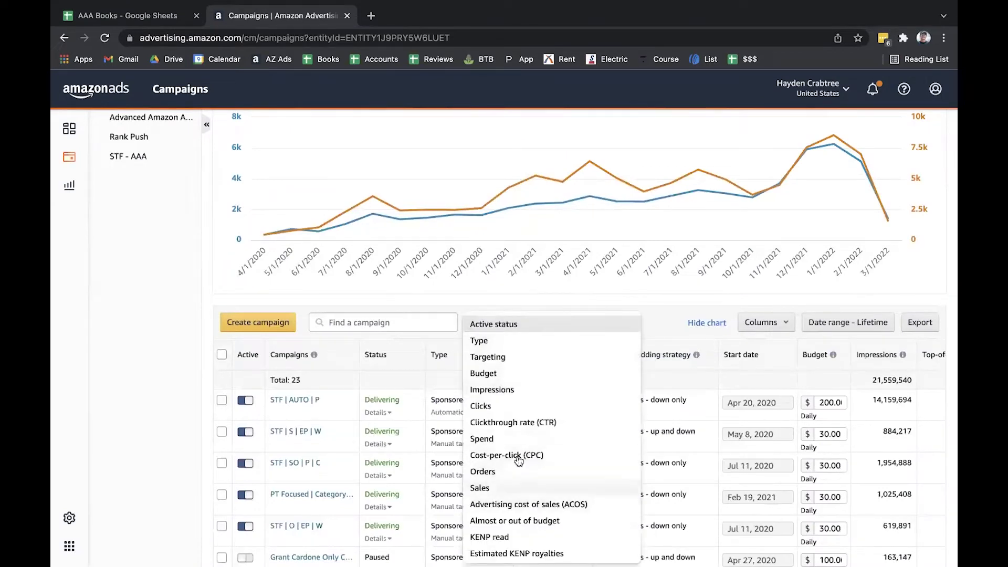
click(725, 357)
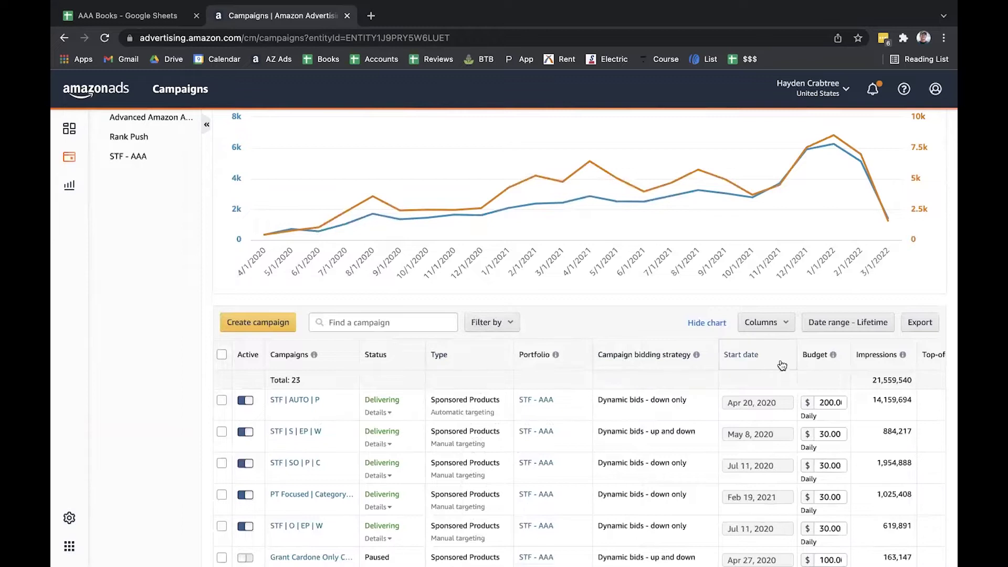
- Sort the campaign table by Spend, highest first
scroll(788, 368, right, 5)
scroll(840, 369, right, 4)
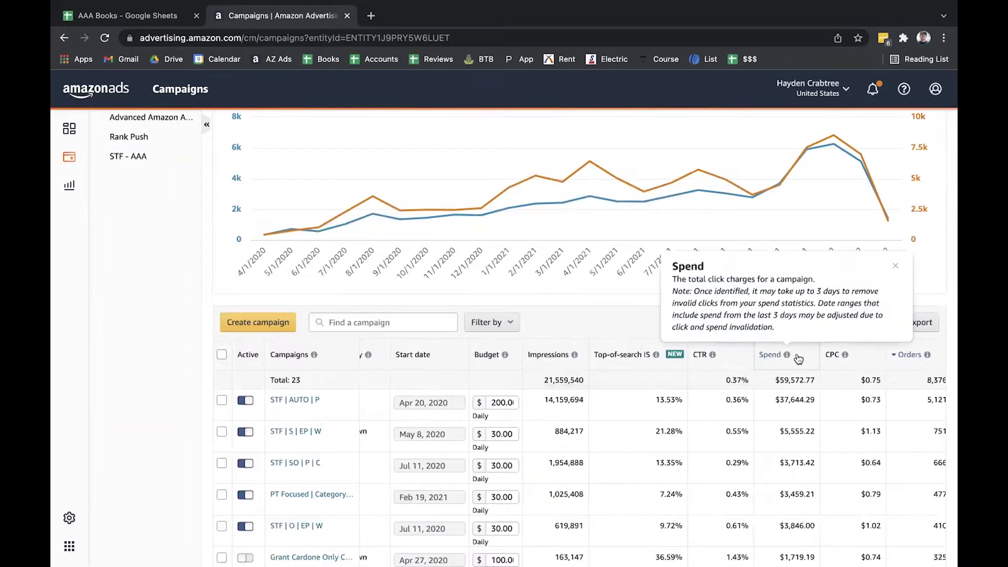
click(794, 355)
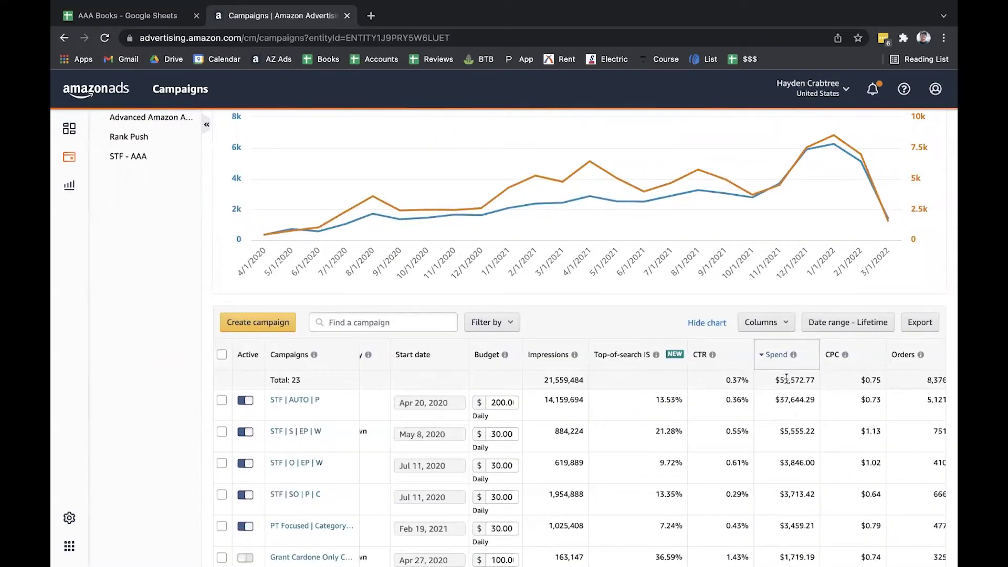
- Replace the Orders metric above the campaign chart with Impressions
scroll(620, 267, up, 3)
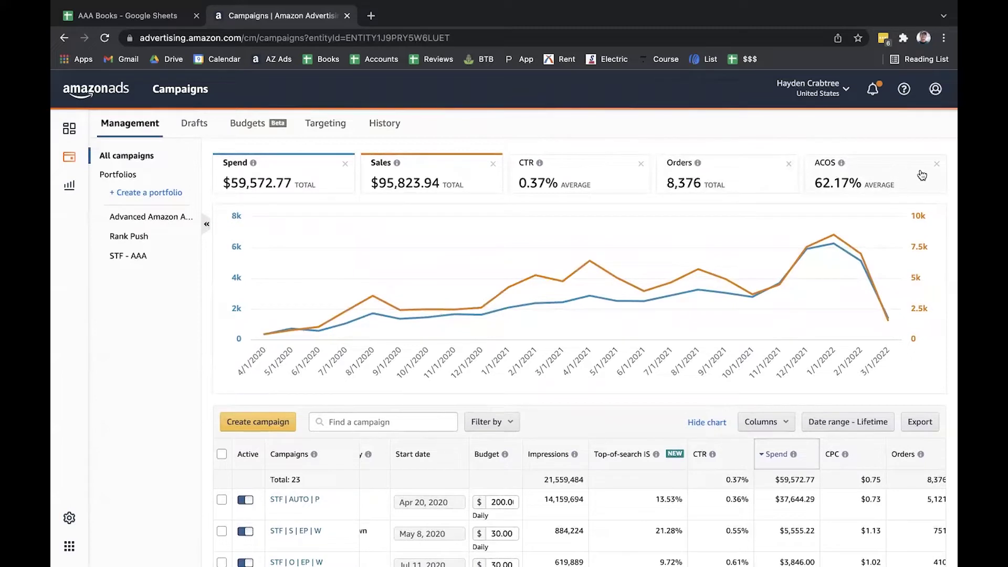
click(790, 167)
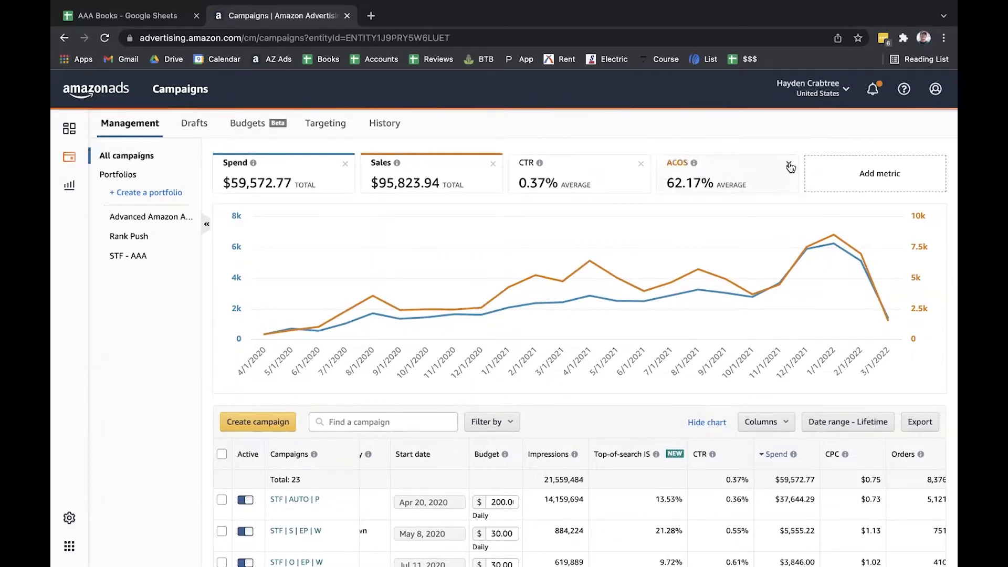
click(831, 175)
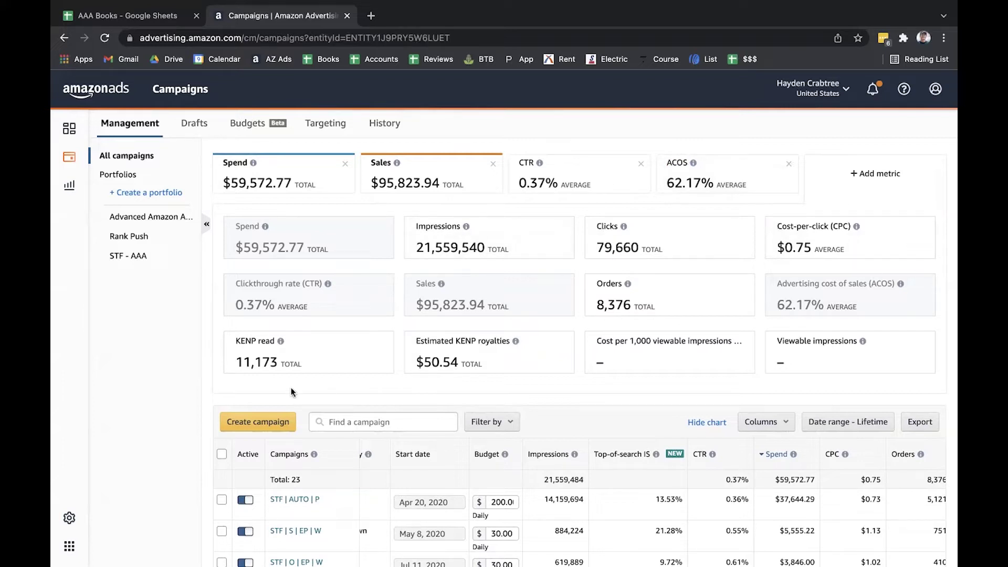
scroll(153, 379, down, 4)
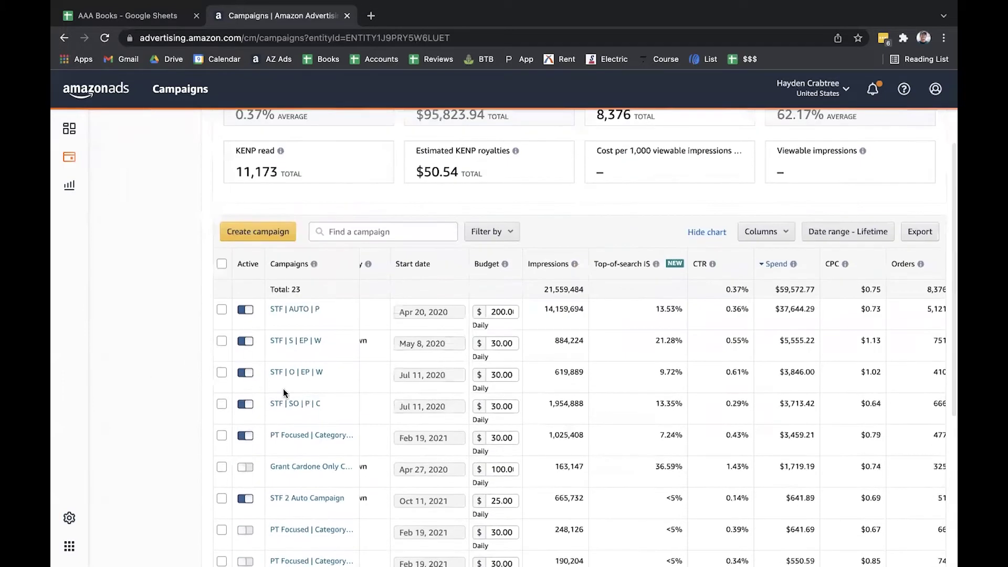
scroll(478, 190, up, 3)
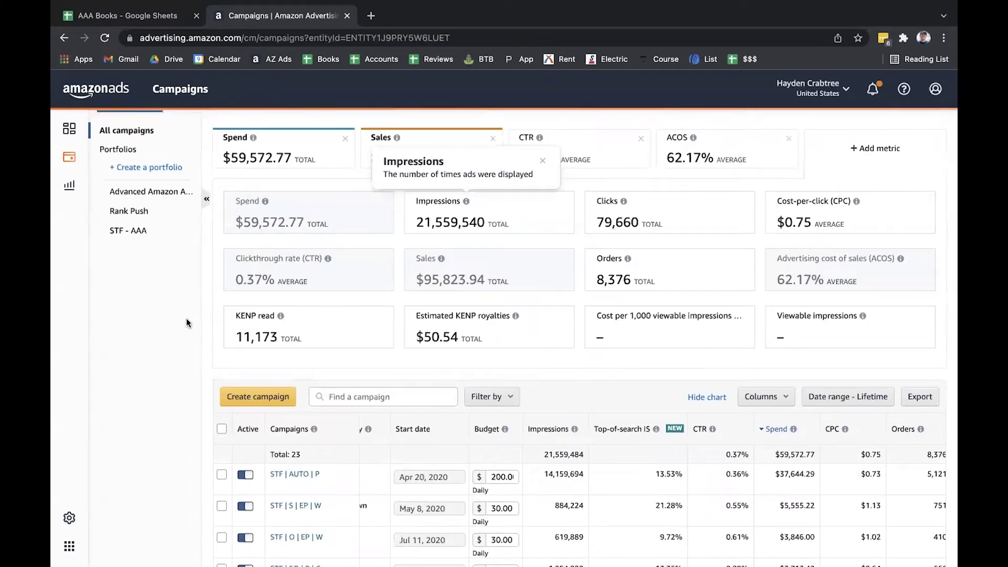
scroll(172, 244, up, 1)
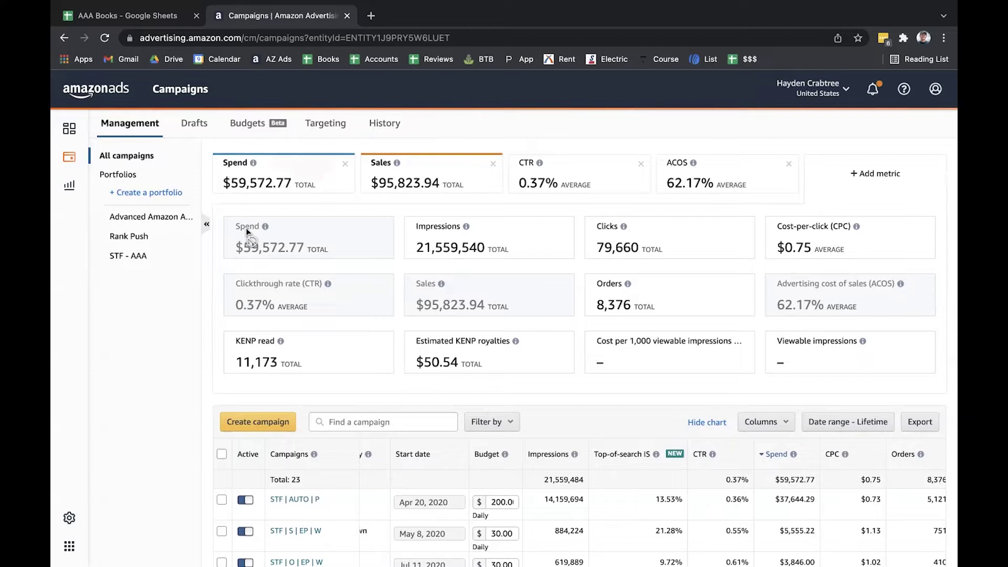
click(549, 219)
- Open the STF | S | EP | W campaign and look over its advertised products and performance chart
scroll(256, 348, down, 3)
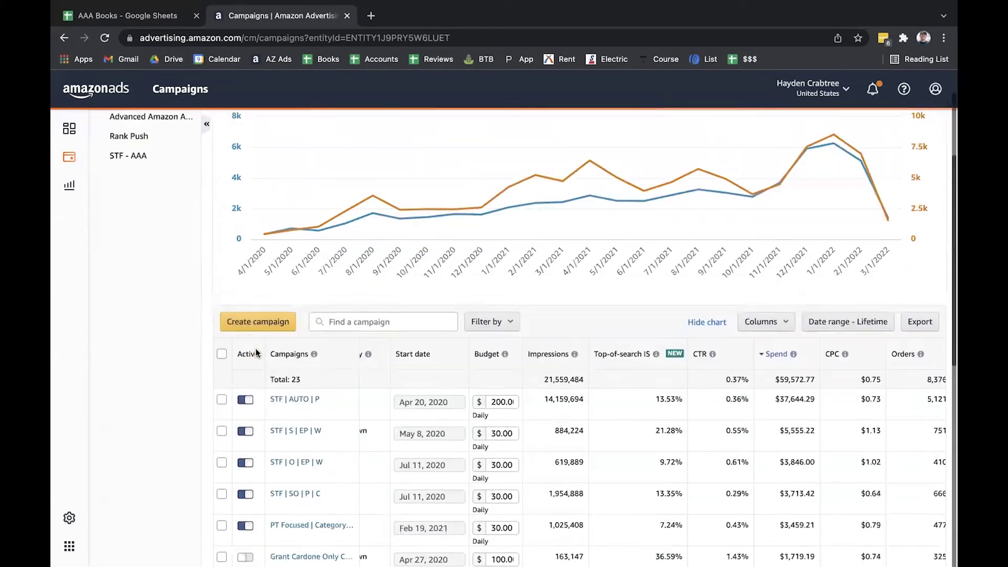
scroll(352, 247, down, 2)
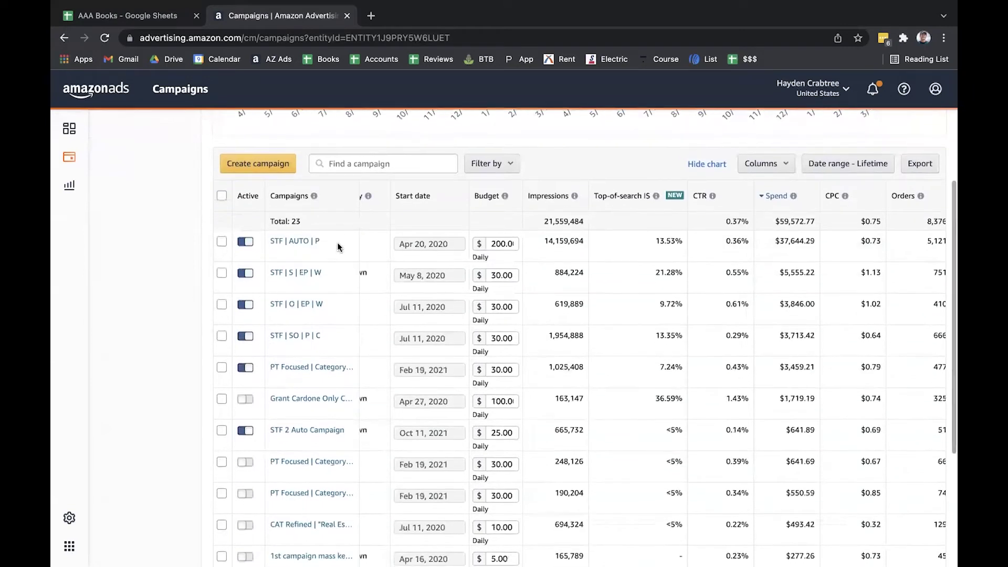
click(305, 276)
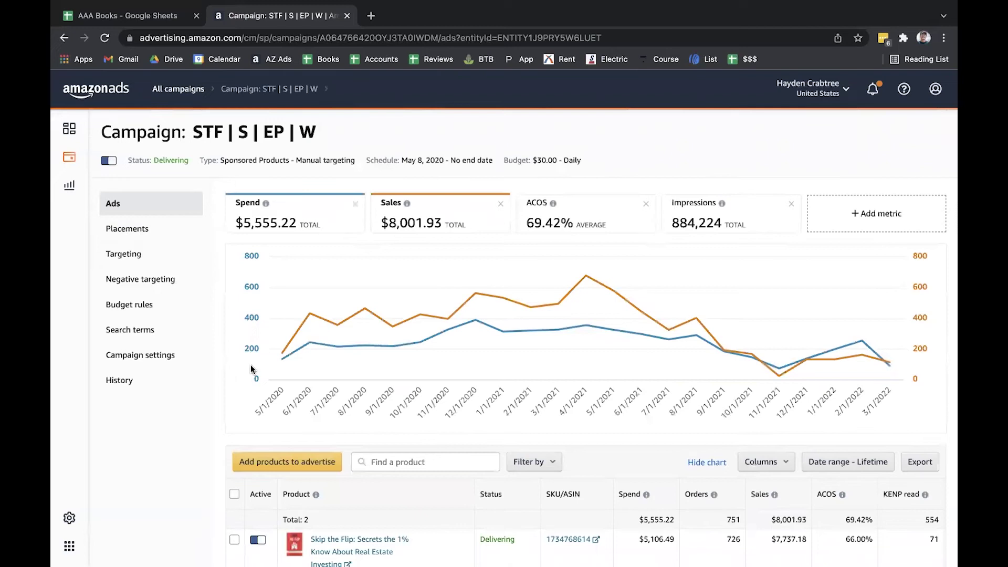
scroll(250, 364, down, 3)
scroll(370, 296, up, 5)
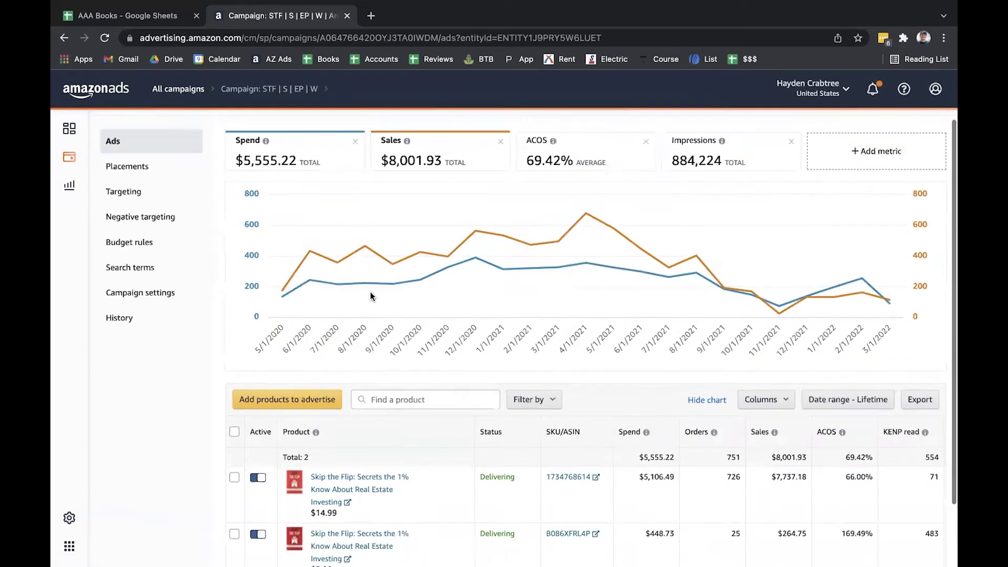
- Review the campaign's placements, targeting, negative targeting and search terms
click(129, 228)
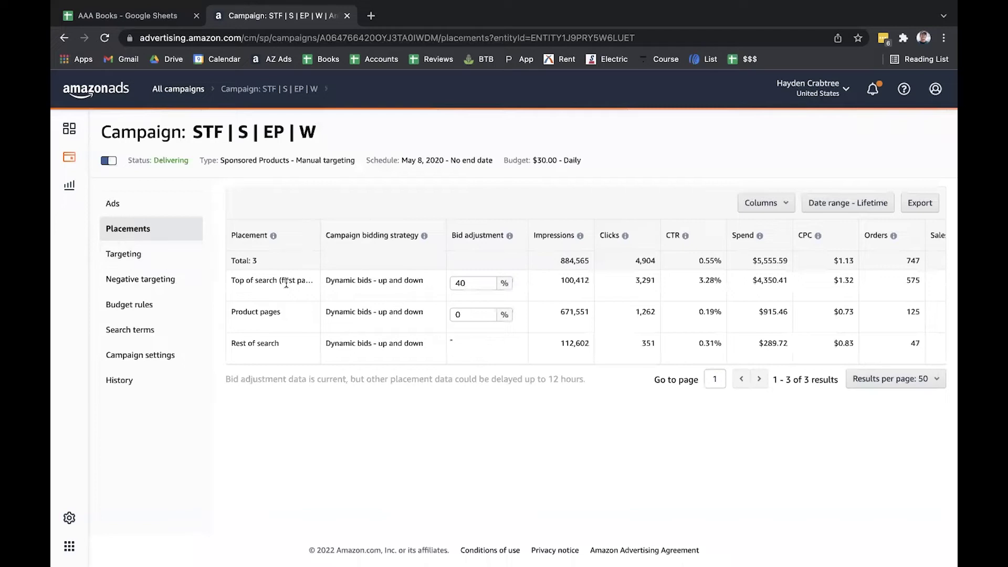
click(167, 260)
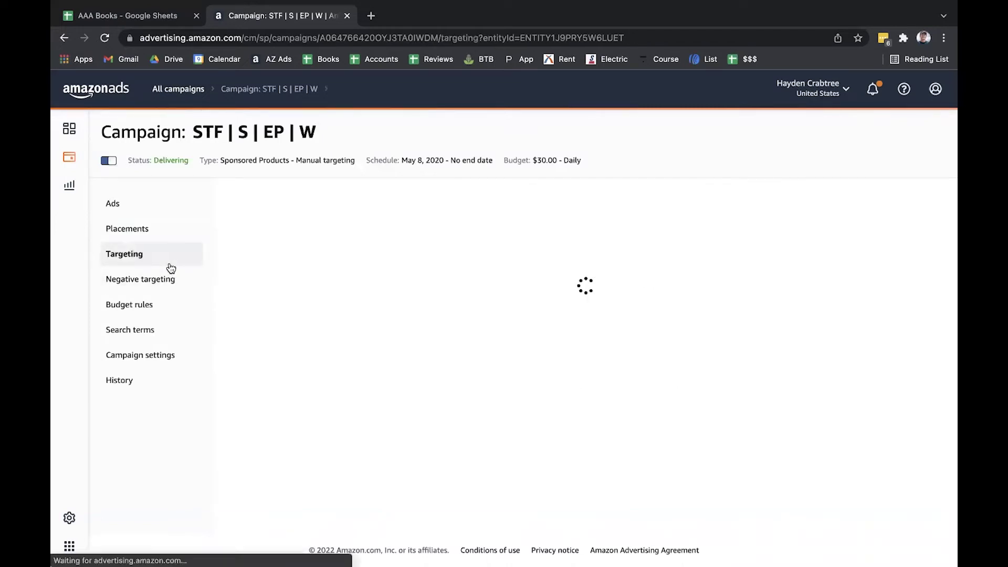
click(154, 239)
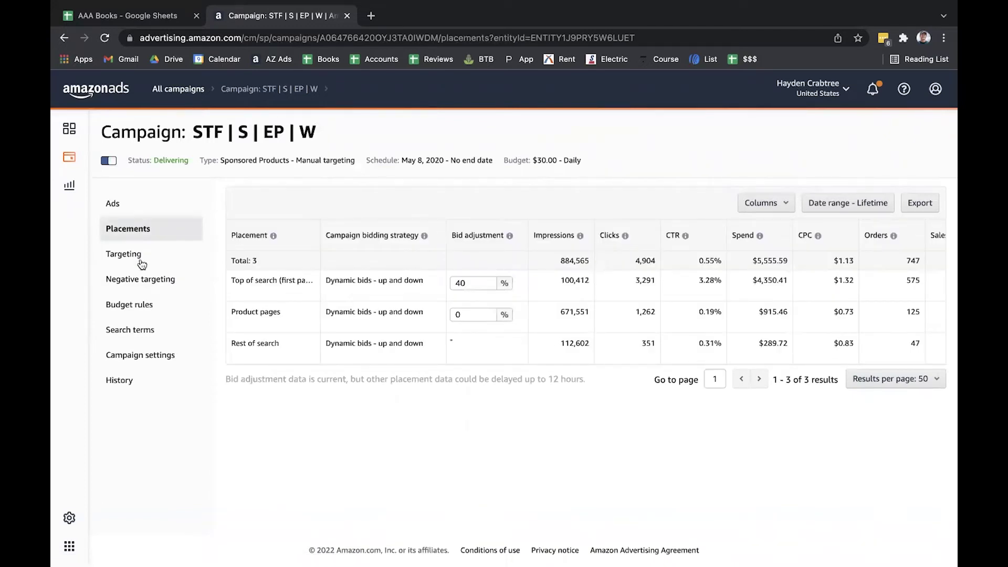
click(138, 286)
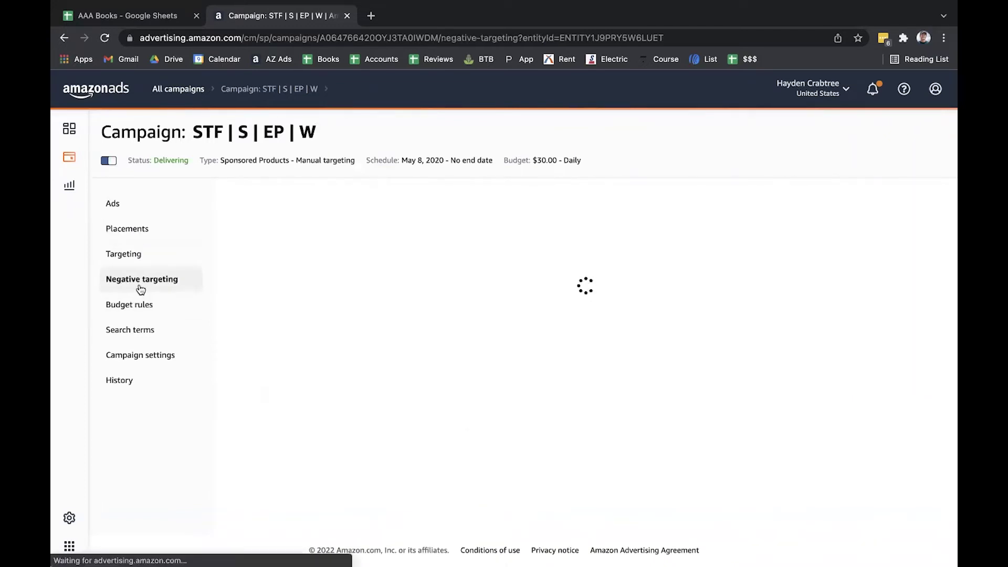
click(165, 336)
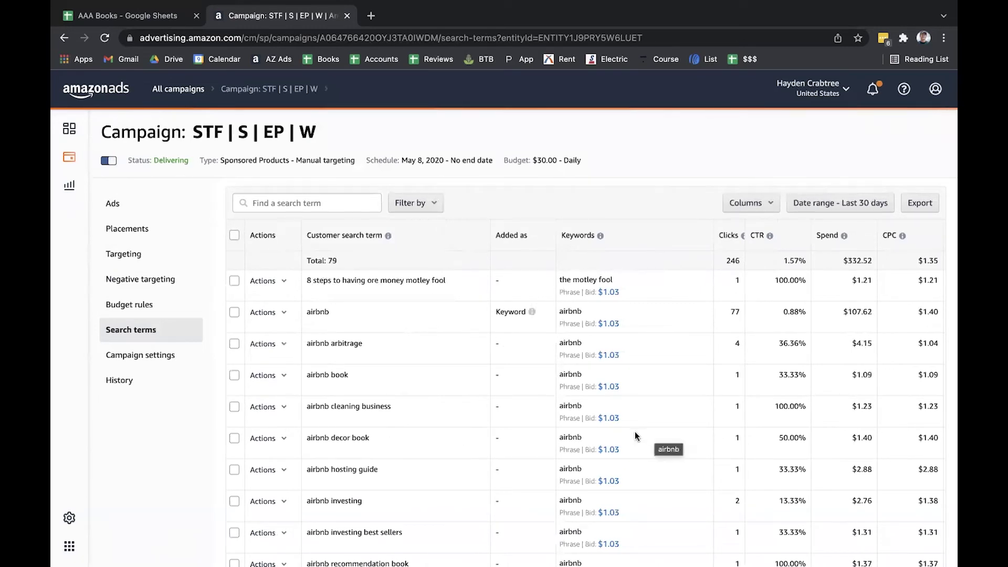
- Examine the campaign's change history, comparing the logged keyword status changes with the sales and ACOS chart
click(136, 380)
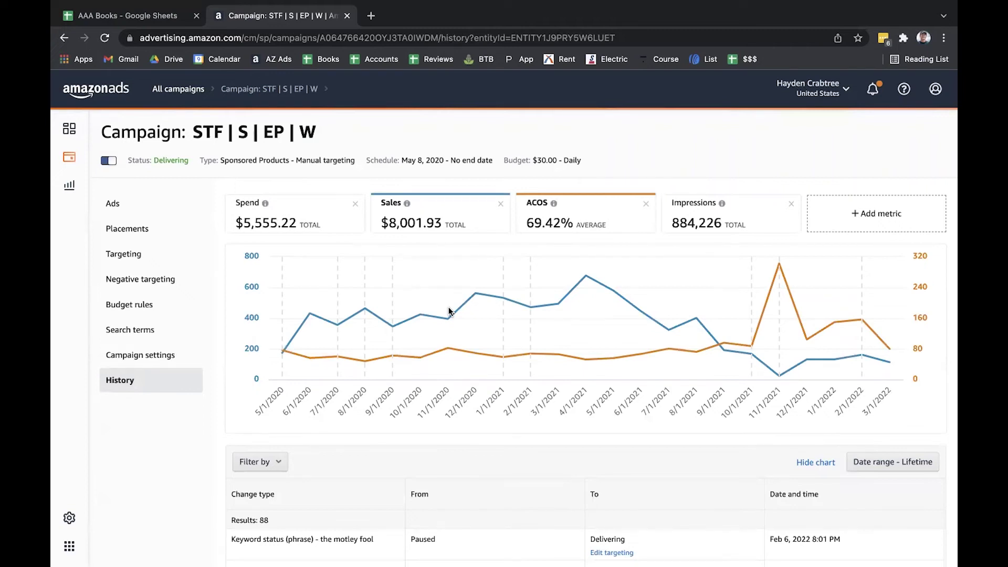
scroll(449, 311, down, 3)
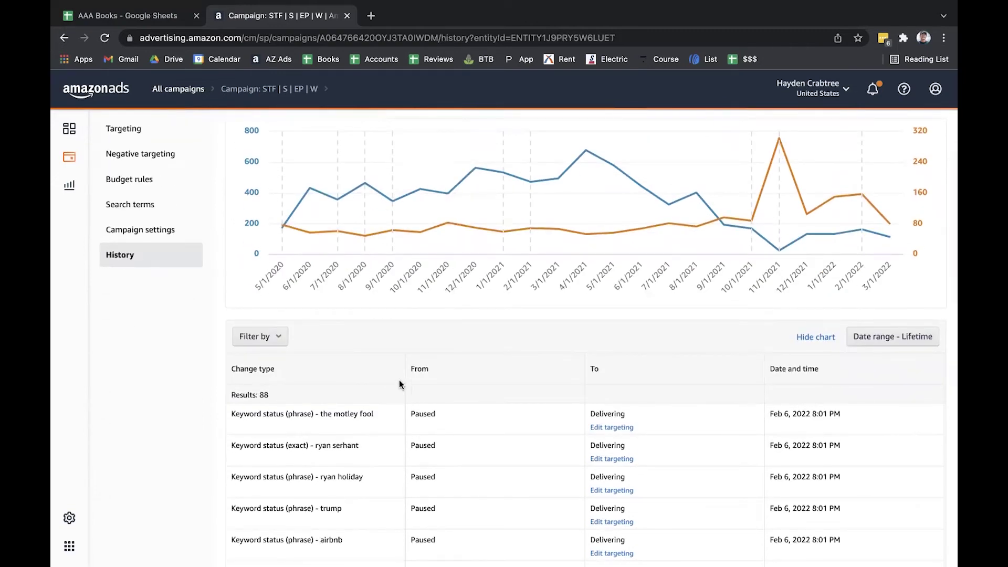
scroll(400, 384, down, 2)
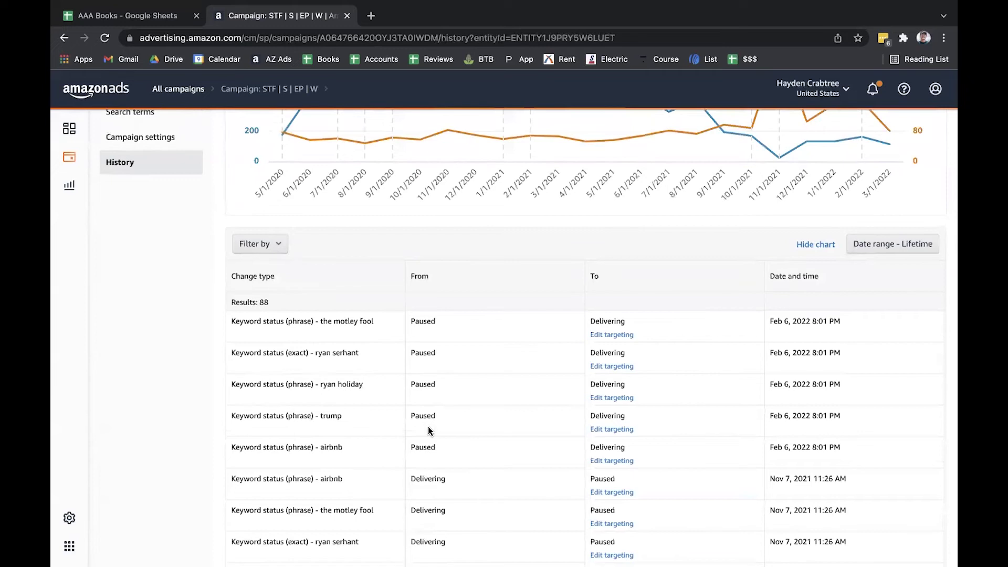
scroll(787, 356, down, 2)
scroll(788, 356, up, 2)
scroll(479, 255, up, 5)
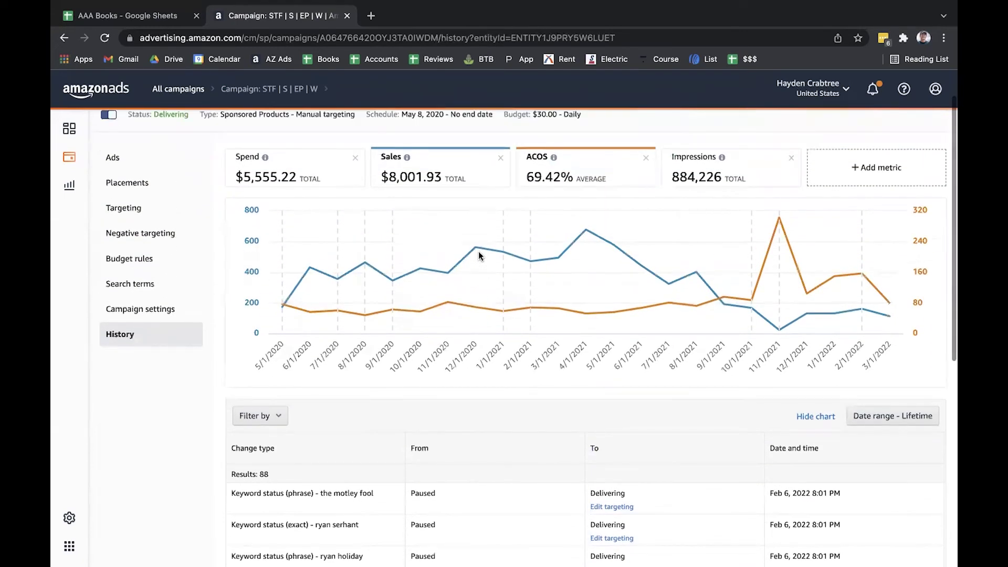
scroll(479, 256, up, 2)
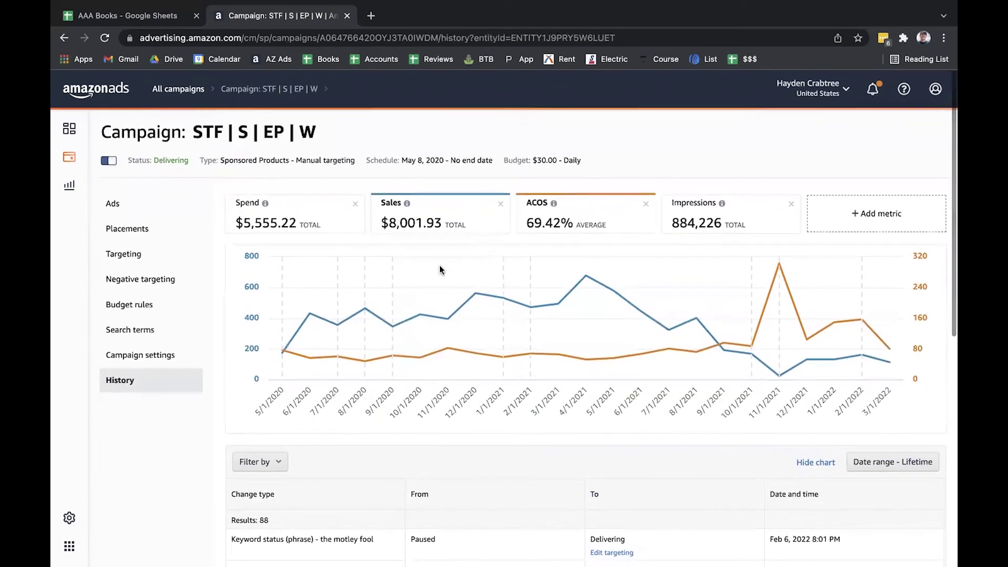
scroll(320, 318, down, 4)
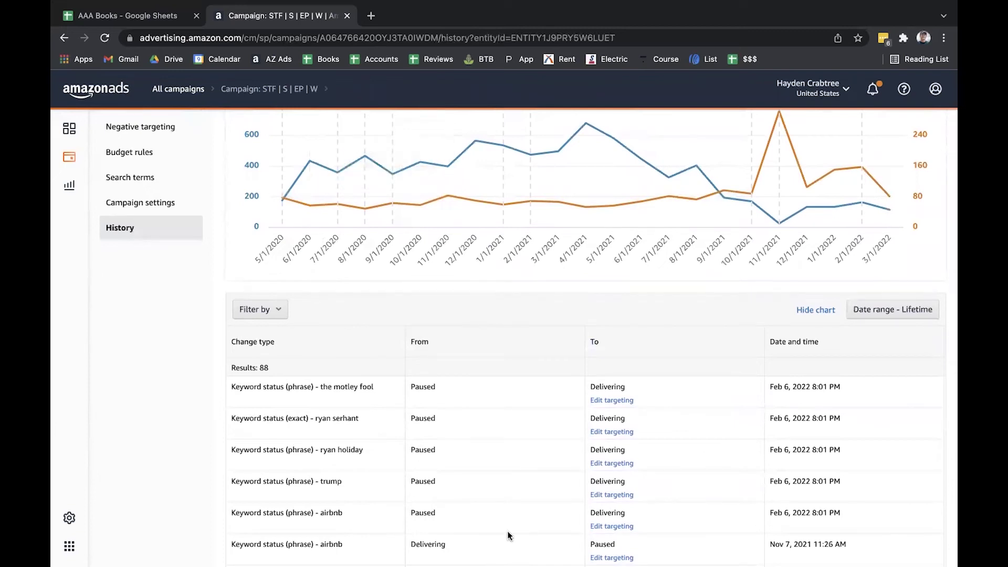
- Open the campaign's targeting section, widen the Keyword column to show full keywords, and review each keyword's performance figures
scroll(506, 480, up, 3)
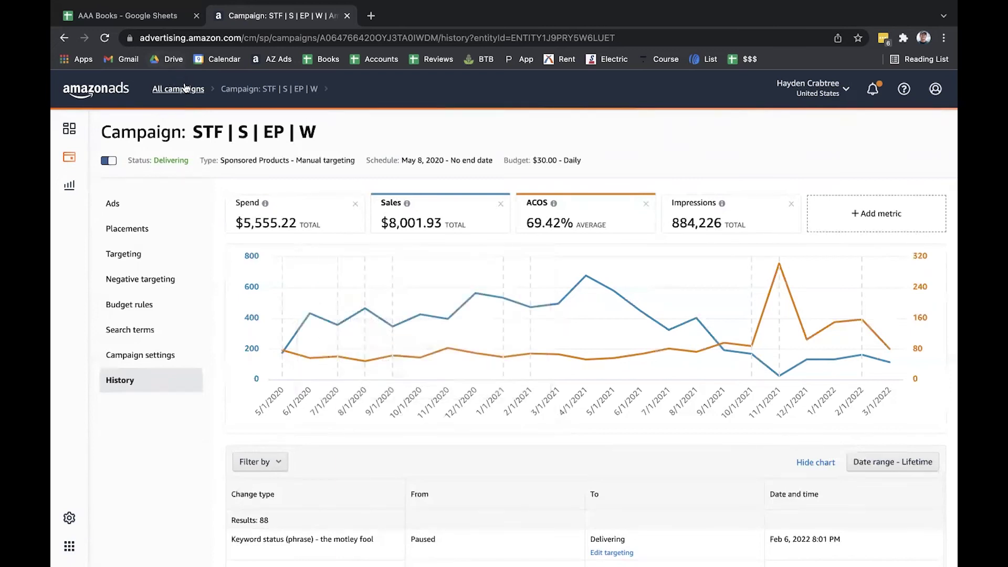
click(158, 254)
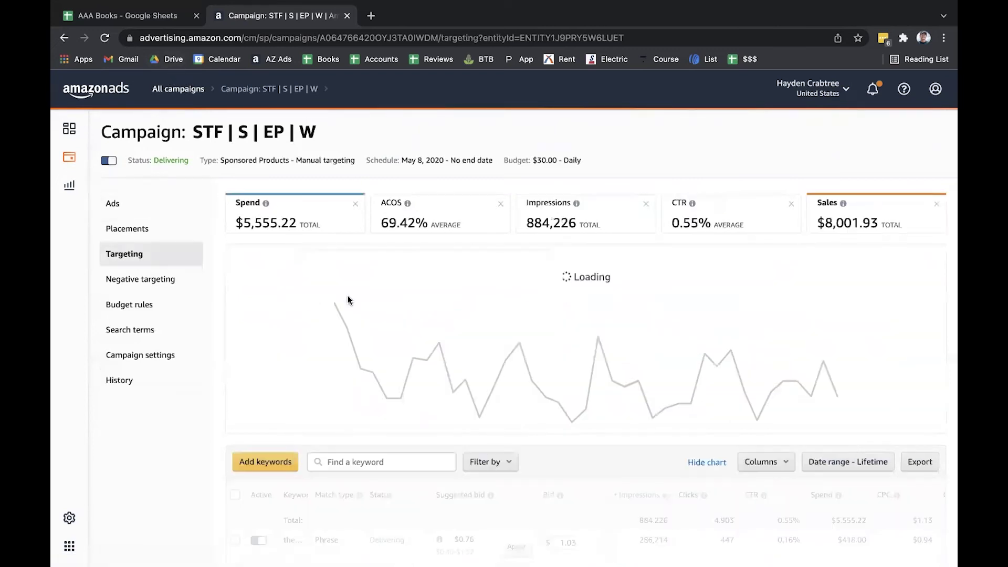
scroll(440, 317, down, 3)
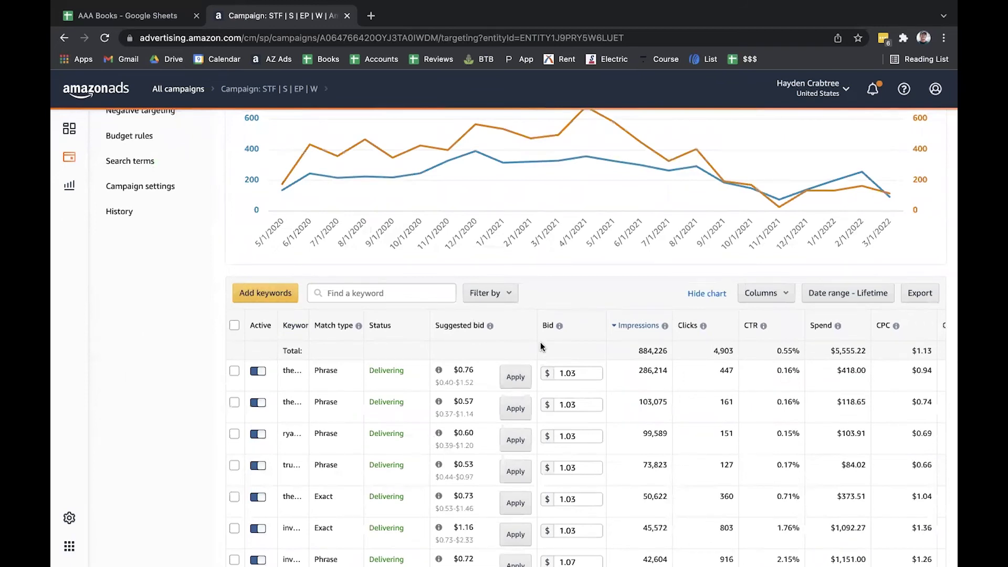
drag(310, 327, 391, 329)
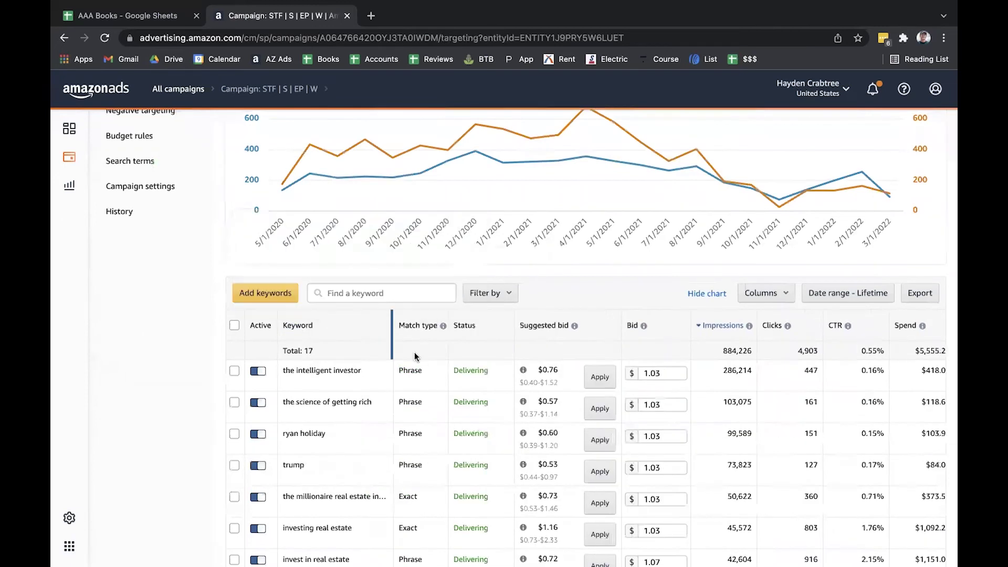
scroll(689, 443, right, 10)
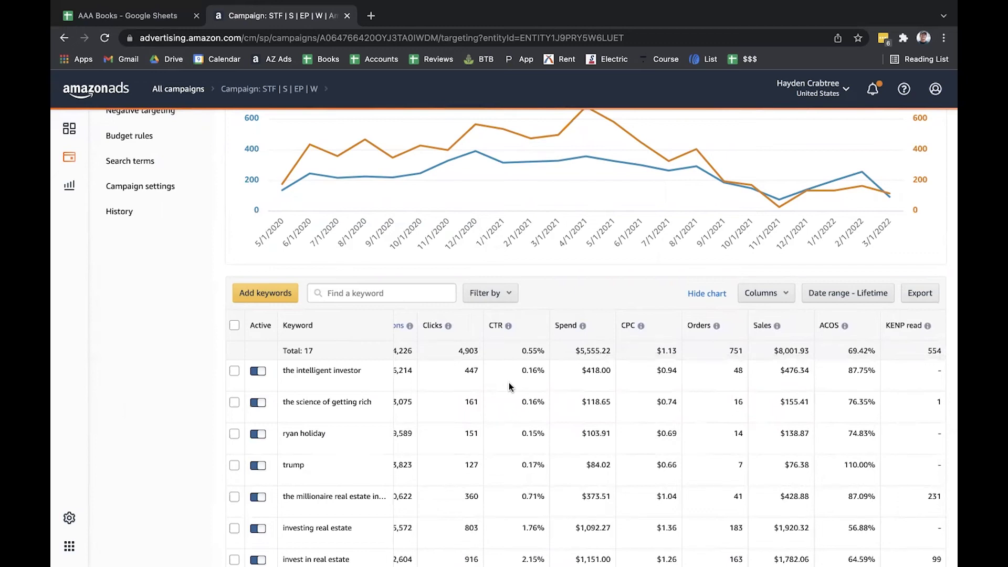
- Return to the list of all campaigns and look over the campaign table and the spend and sales chart
scroll(507, 291, up, 3)
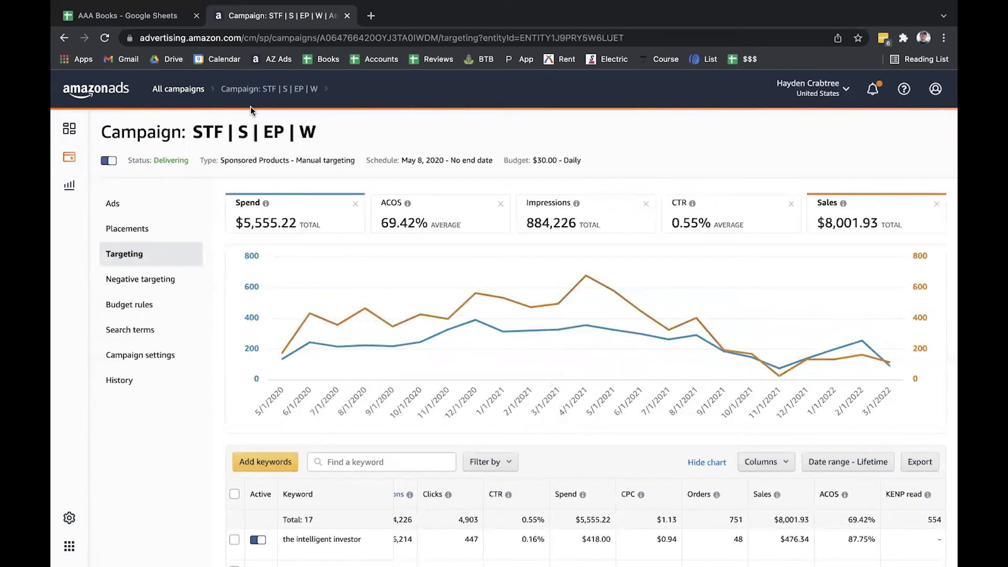
click(196, 93)
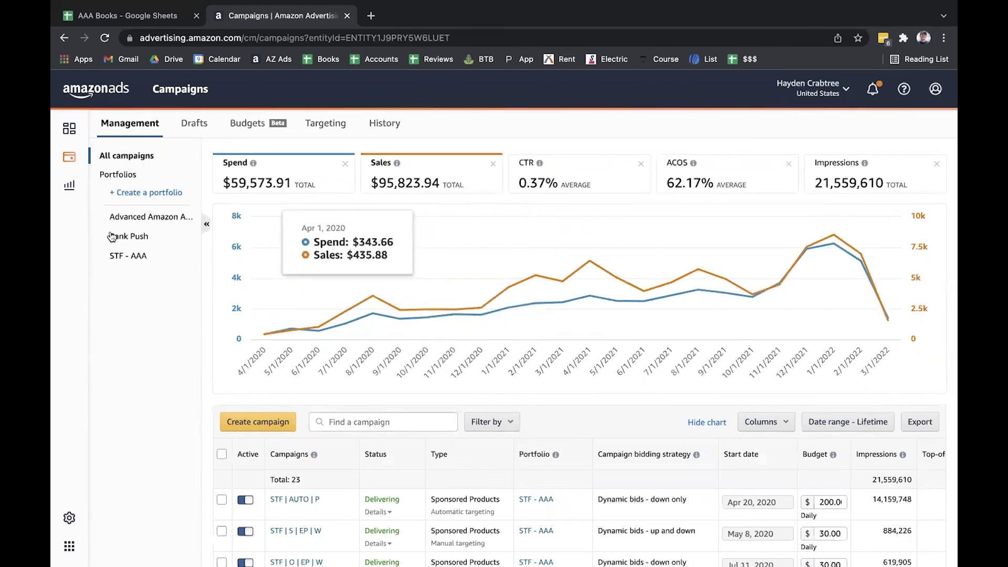
scroll(307, 434, down, 5)
scroll(307, 429, up, 5)
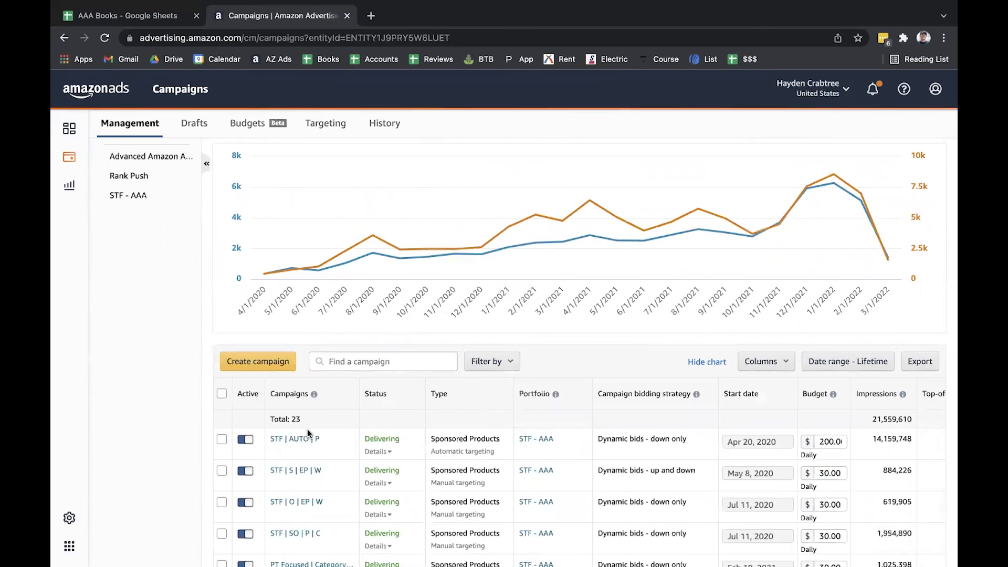
scroll(383, 323, up, 2)
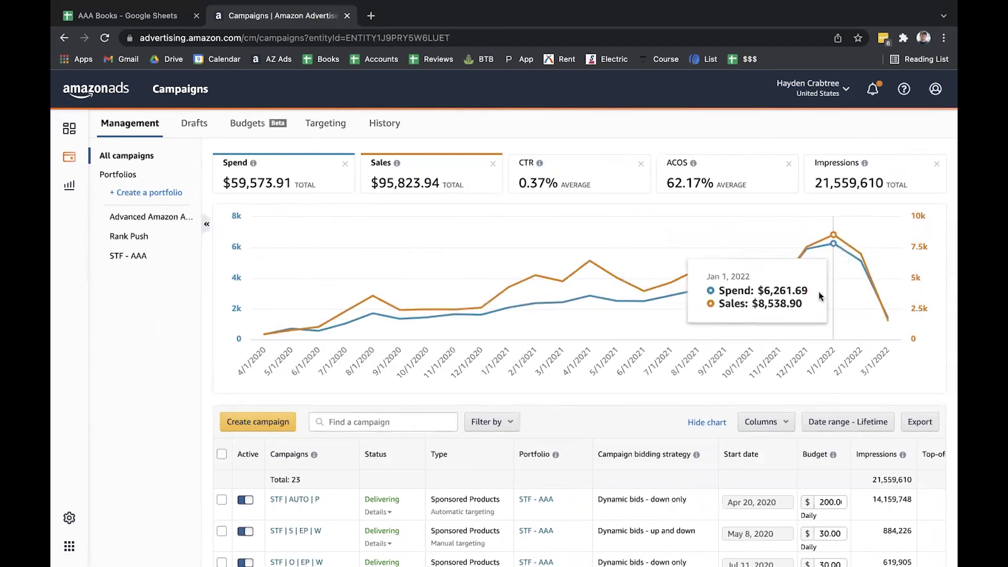
- Plot CTR and ACOS on the all-campaigns performance chart instead of spend and sales
click(597, 166)
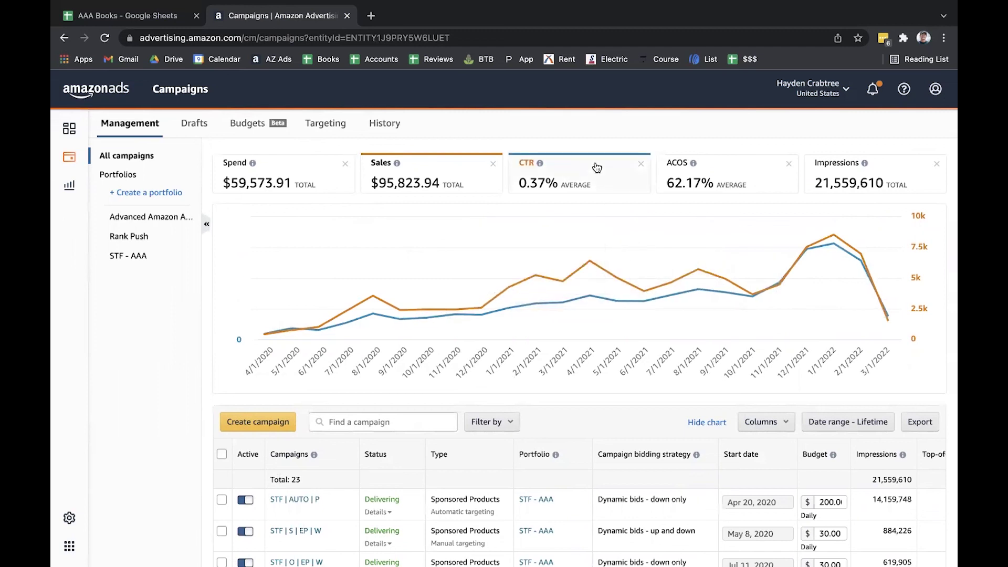
click(753, 176)
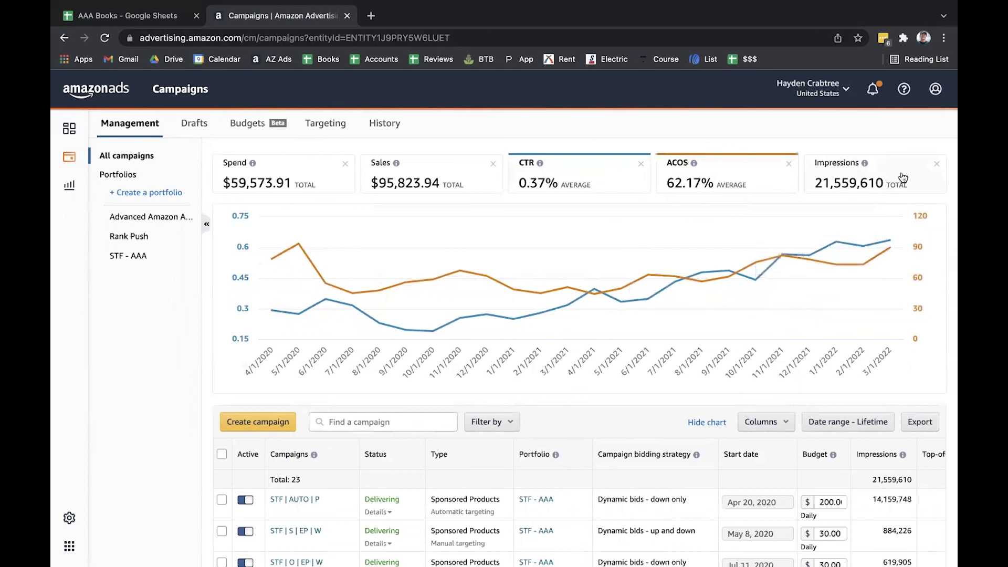